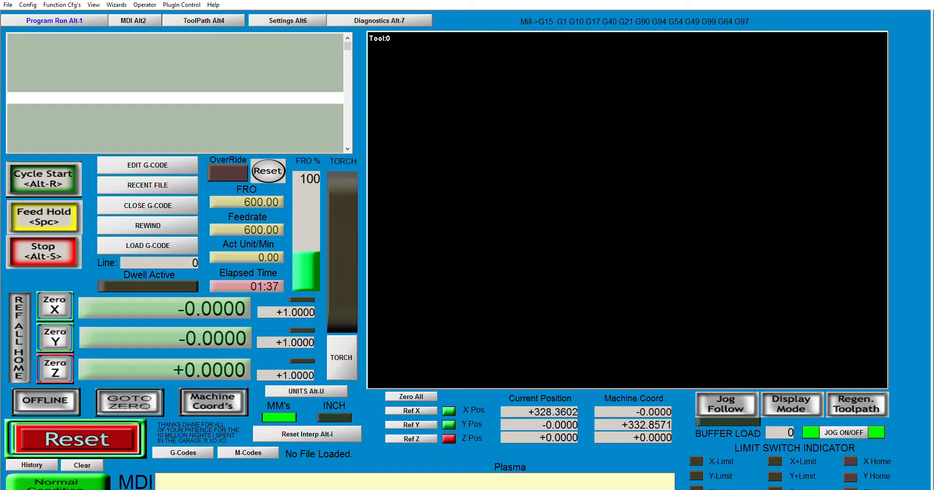
- Switch between the Diagnostics and Program Run pages to compare their readouts
left_click(385, 22)
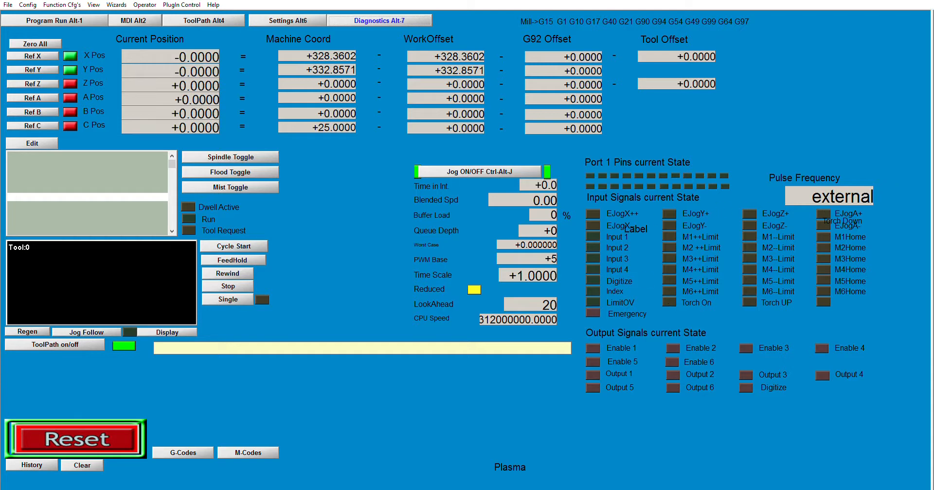
left_click(63, 19)
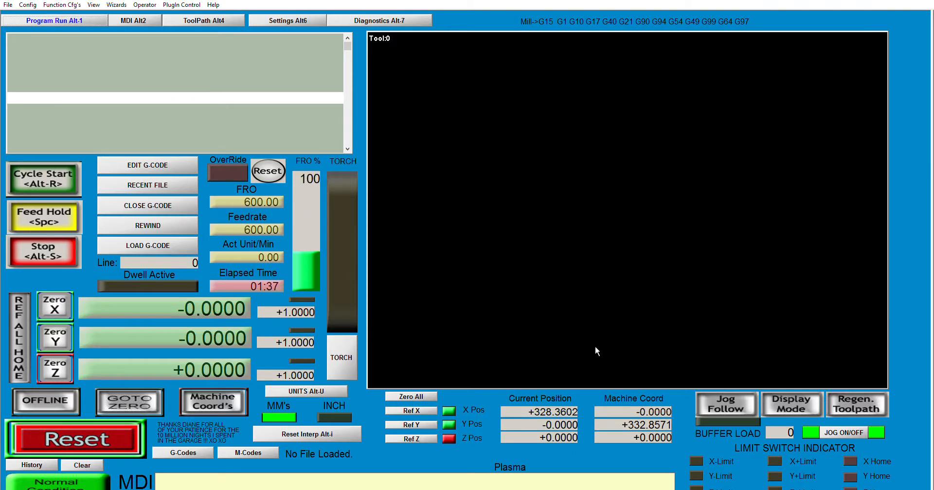
left_click(378, 20)
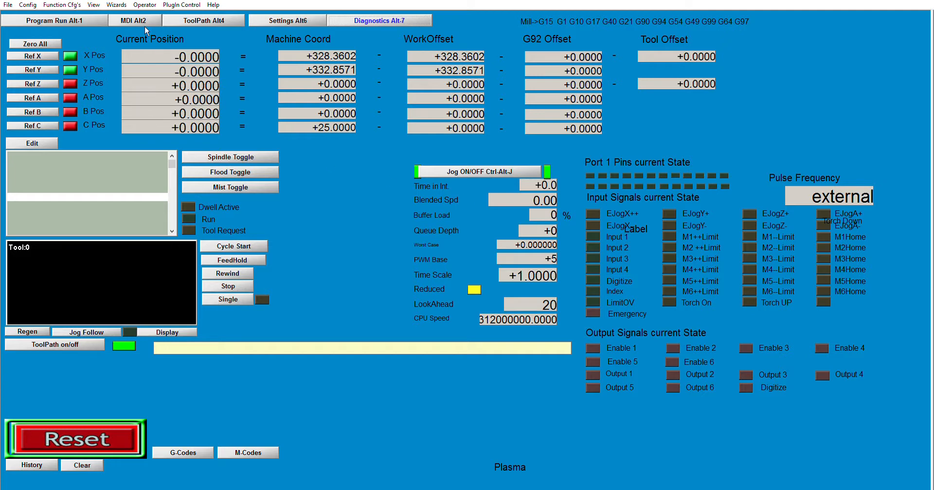
left_click(82, 21)
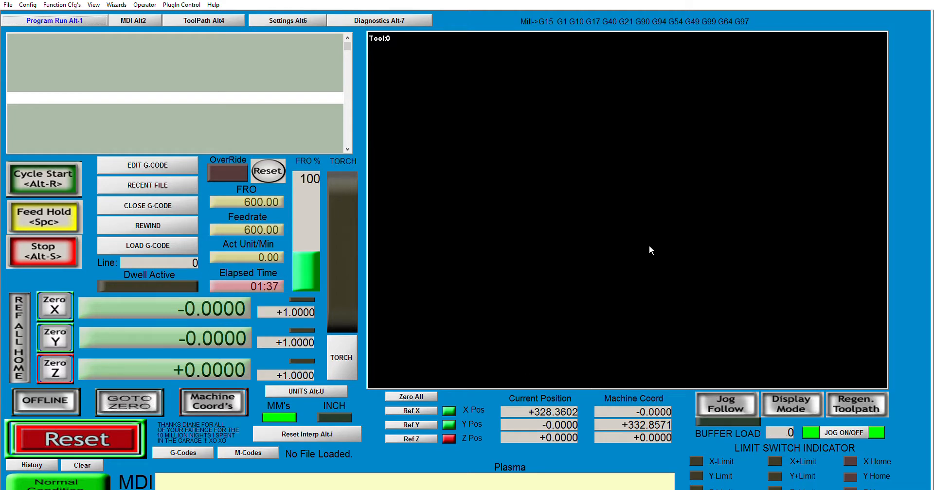
- Toggle the Jog Follow and Display Mode options on and back off
left_click(852, 400)
left_click(791, 403)
left_click(737, 405)
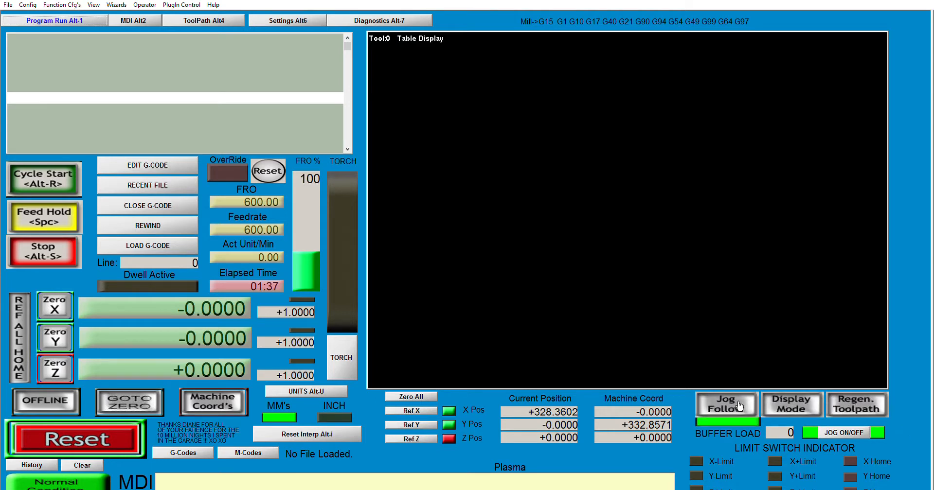
left_click(738, 404)
left_click(789, 406)
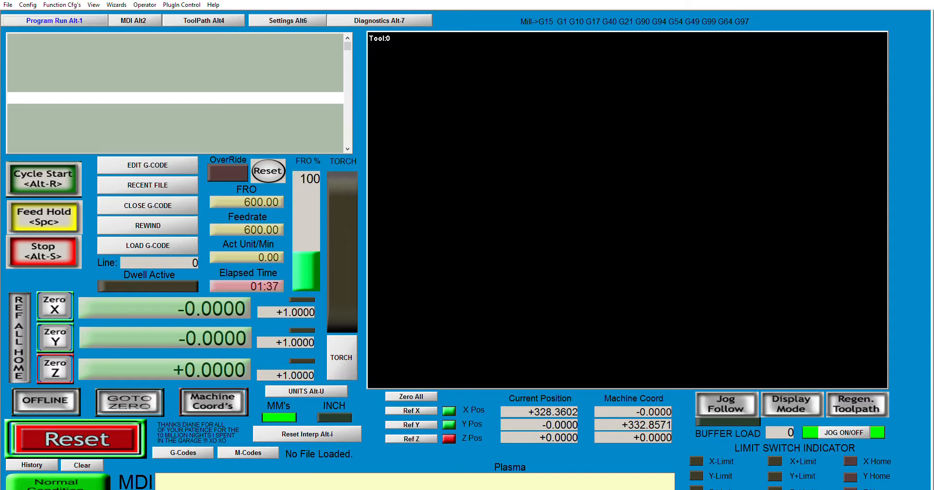
- Browse the Diagnostics and Settings pages, returning each time to the Program Run page
left_click(383, 21)
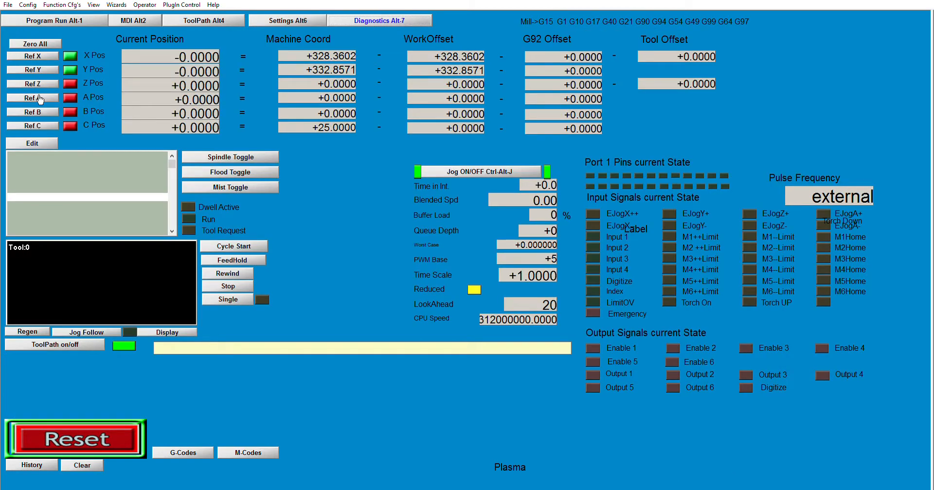
left_click(75, 19)
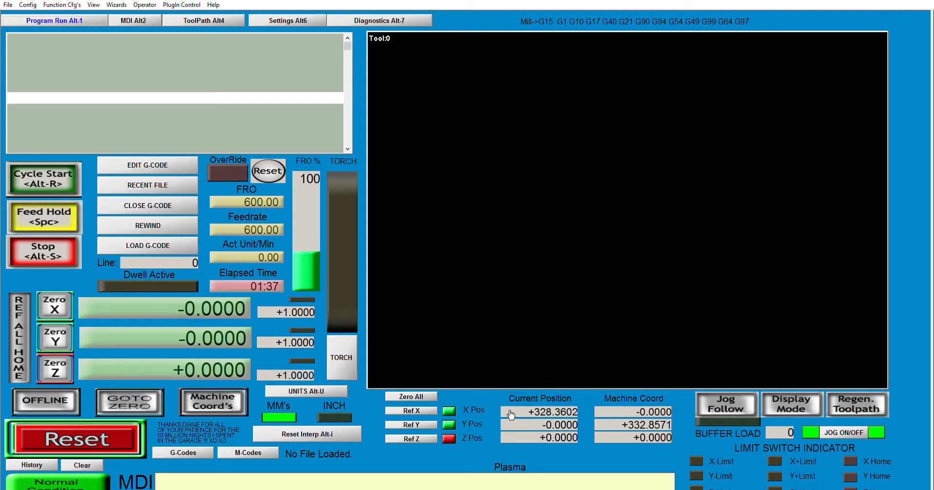
left_click(305, 394)
left_click(305, 392)
left_click(284, 22)
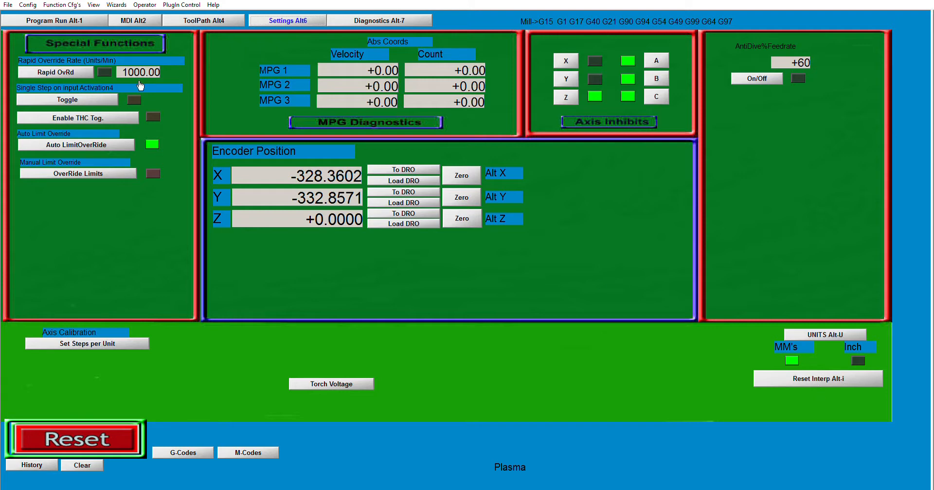
left_click(86, 20)
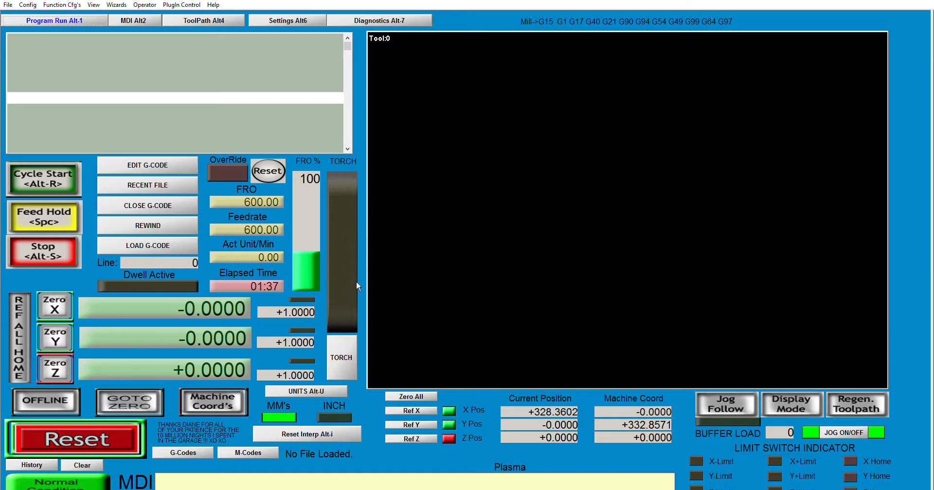
left_click(356, 20)
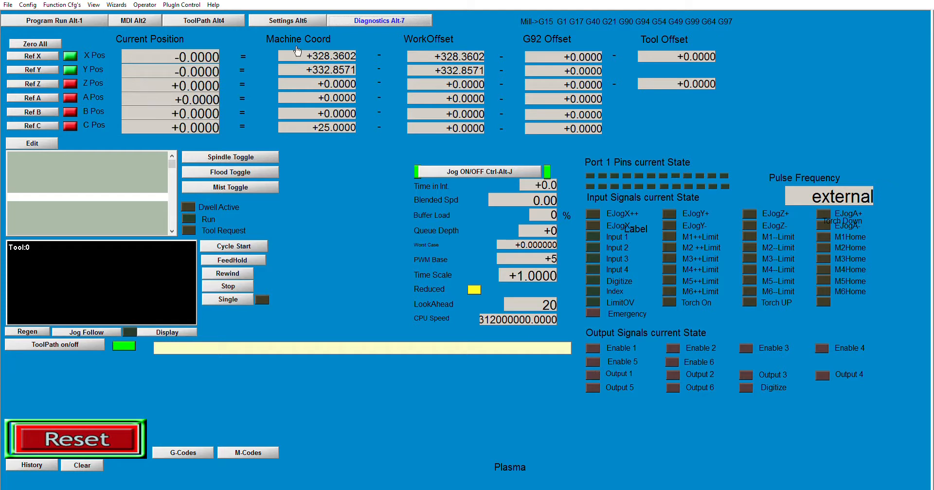
left_click(86, 20)
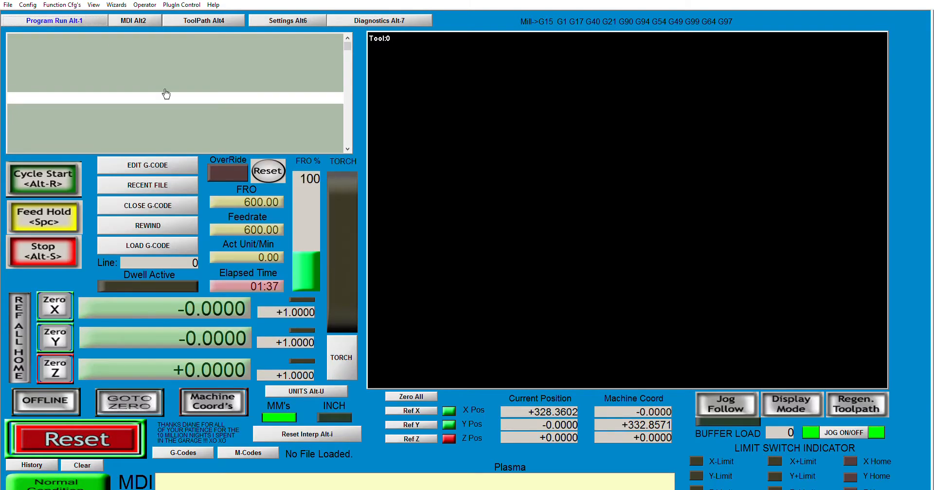
- Switch the torch output on and back off
left_click(345, 349)
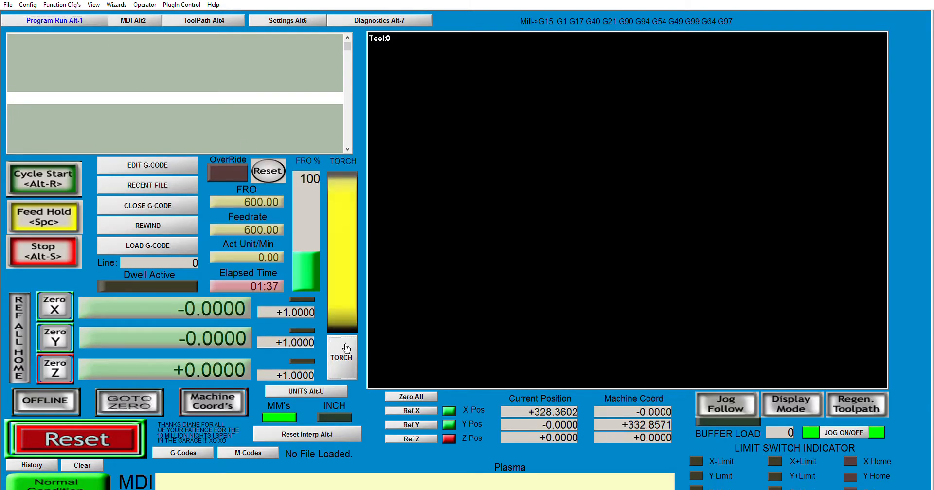
left_click(346, 349)
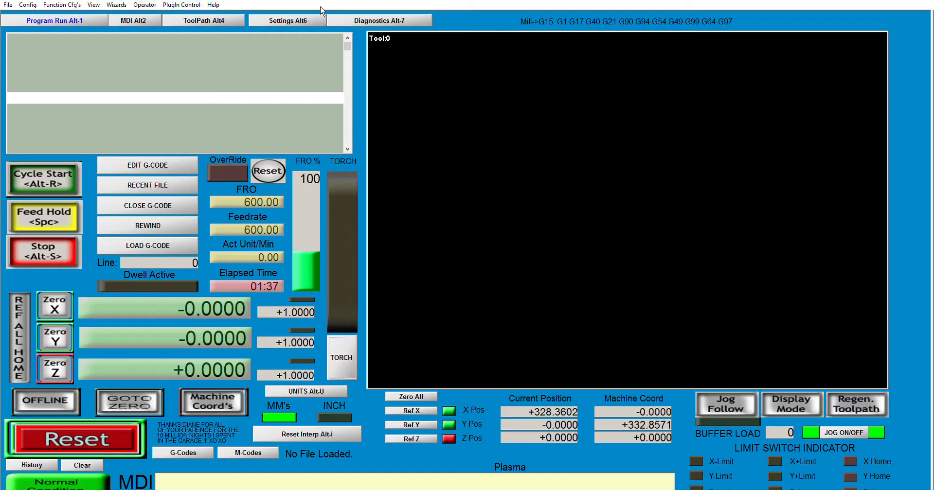
- View the Diagnostics page and the G-code and M-code reference tables, then return to Program Run
left_click(360, 21)
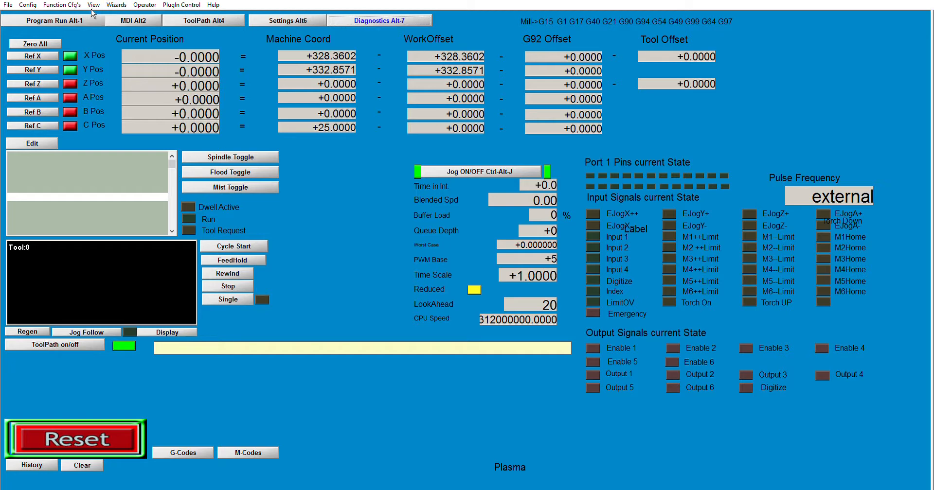
left_click(30, 22)
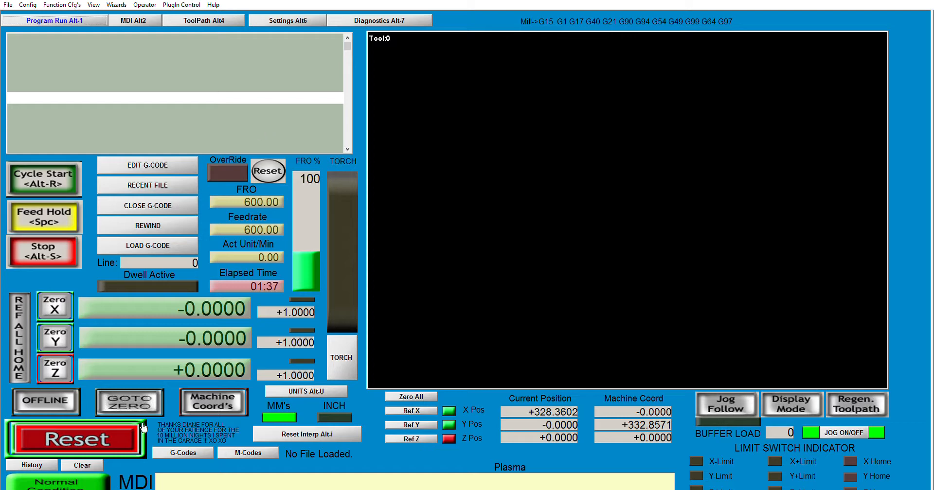
left_click(195, 452)
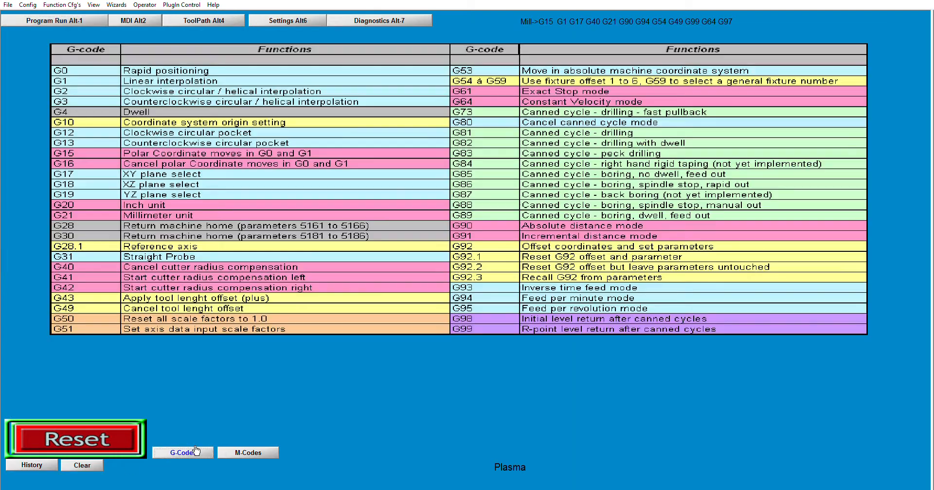
left_click(266, 453)
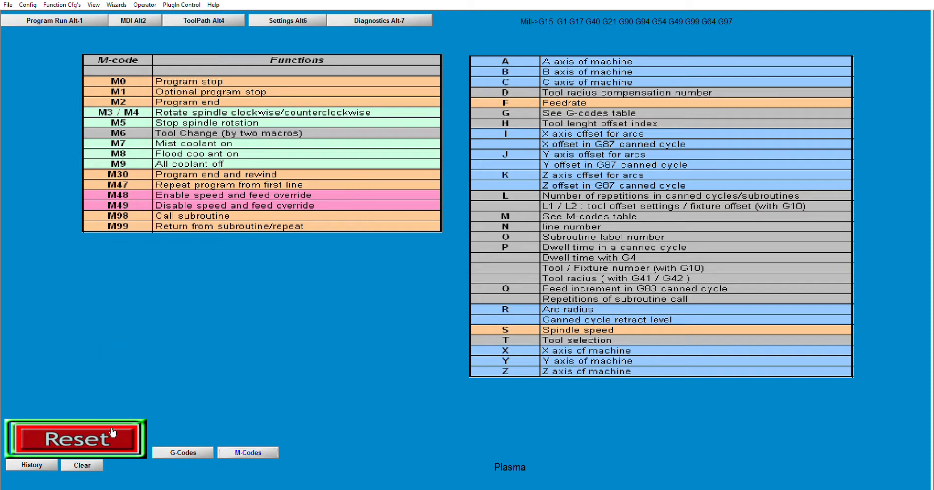
left_click(68, 21)
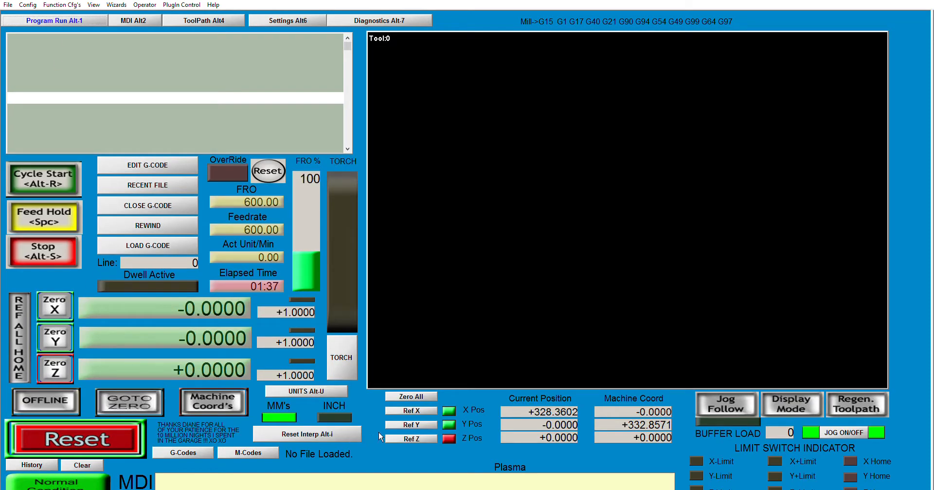
- Send a G28 command from the MDI line to return the machine to home
left_click(285, 482)
left_click(130, 20)
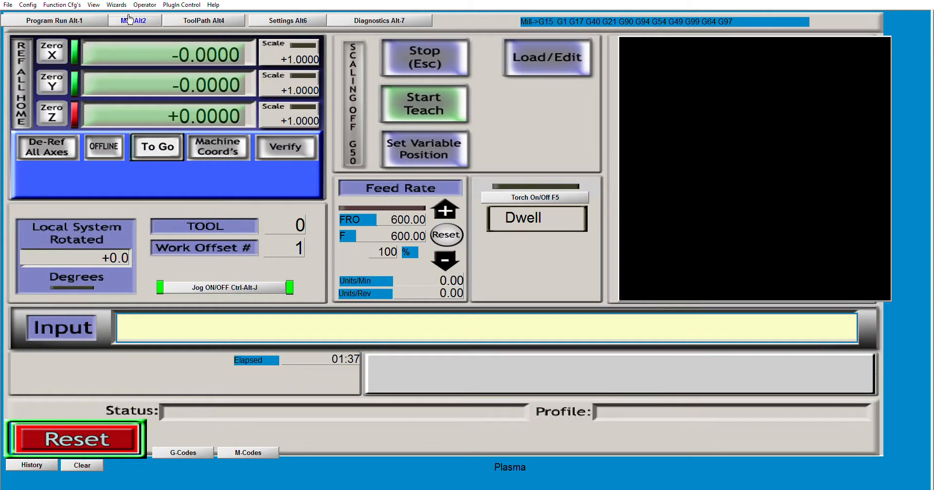
left_click(92, 21)
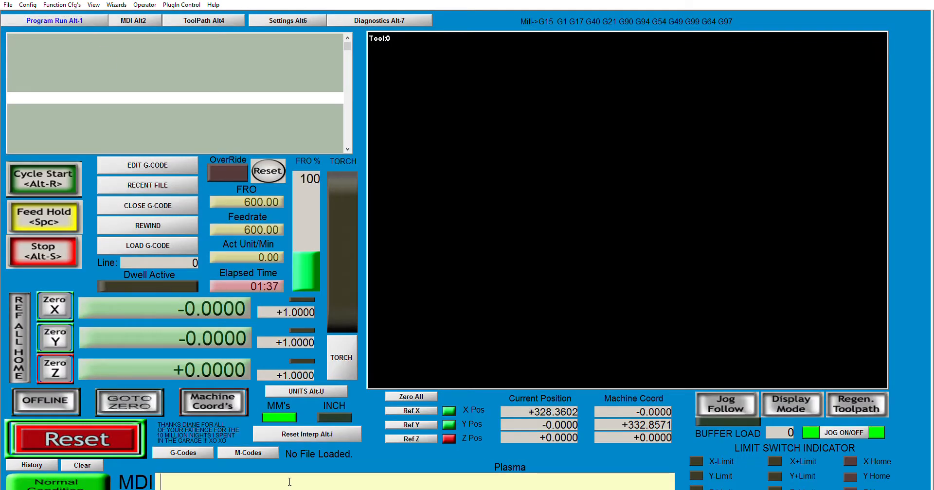
type("G28")
key("Return")
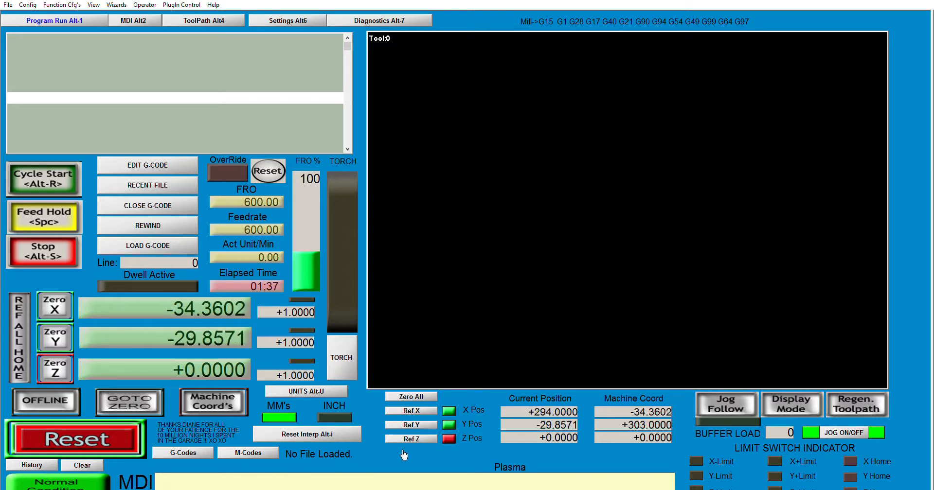
- Reference the X axis and then the Y axis
left_click(425, 486)
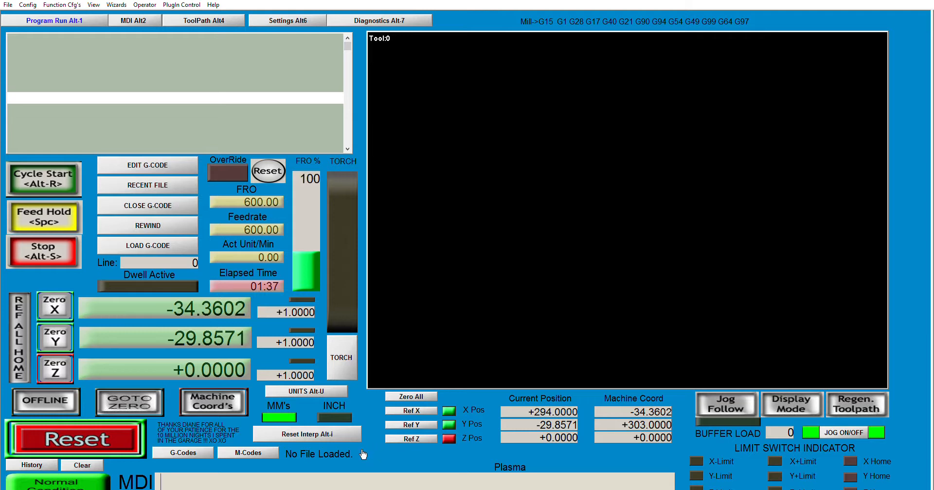
left_click(421, 411)
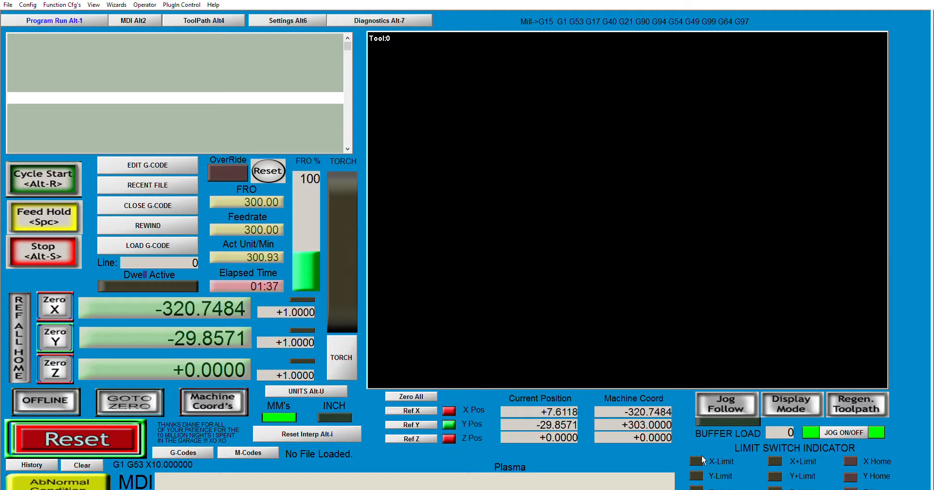
left_click(435, 426)
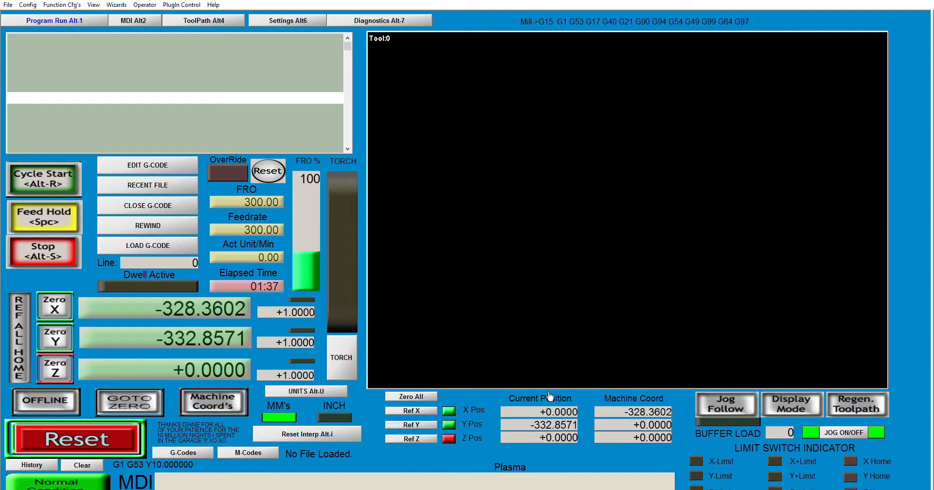
- Zero all axis positions
left_click(217, 399)
left_click(217, 399)
left_click(430, 396)
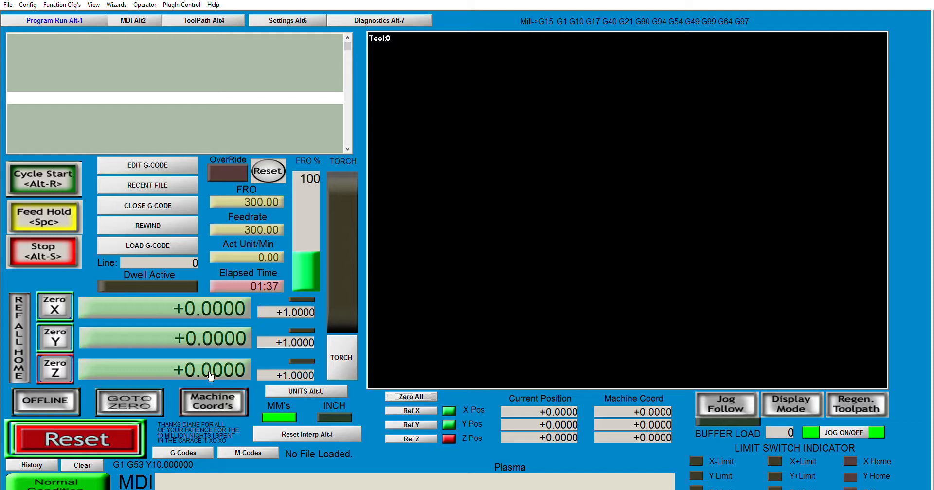
- Load the GATE LOCK VIDEO.NC program and start the cycle to cut it
left_click(311, 391)
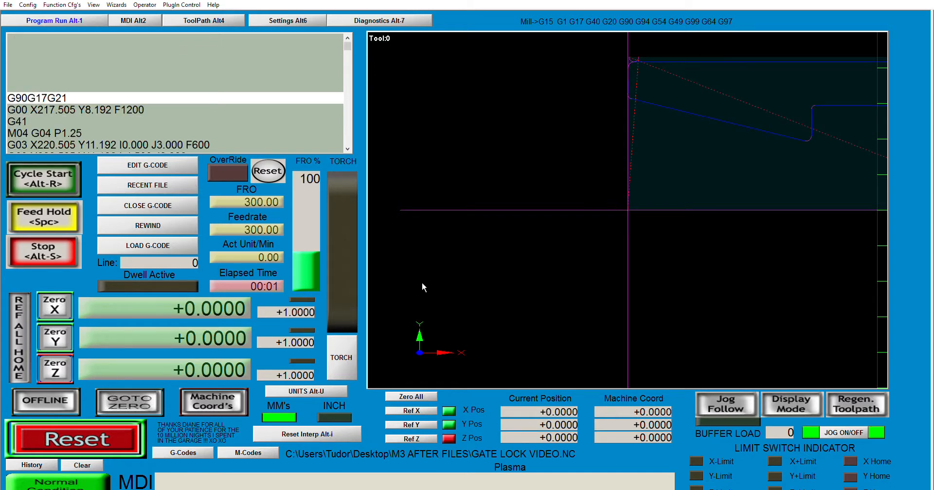
right_click_drag(736, 161, 514, 217)
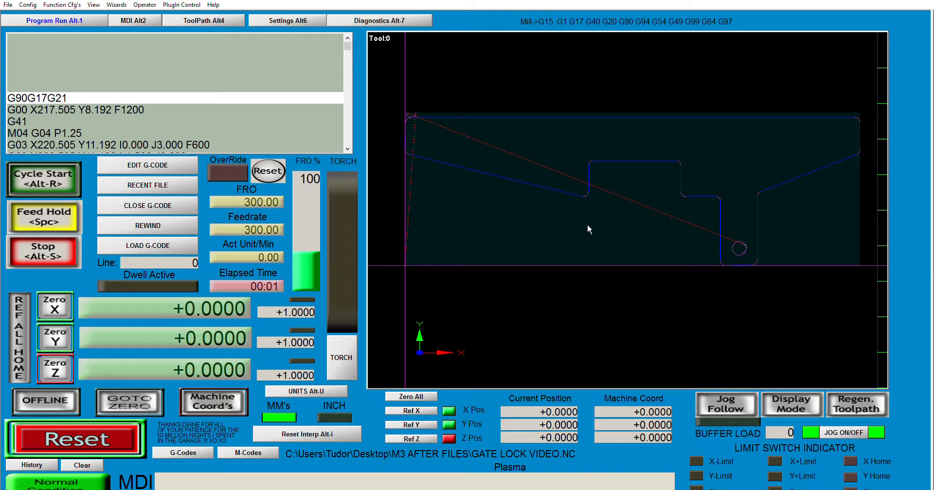
scroll(586, 226, "up", 1)
scroll(578, 232, "down", 1)
left_click_drag(353, 40, 352, 148)
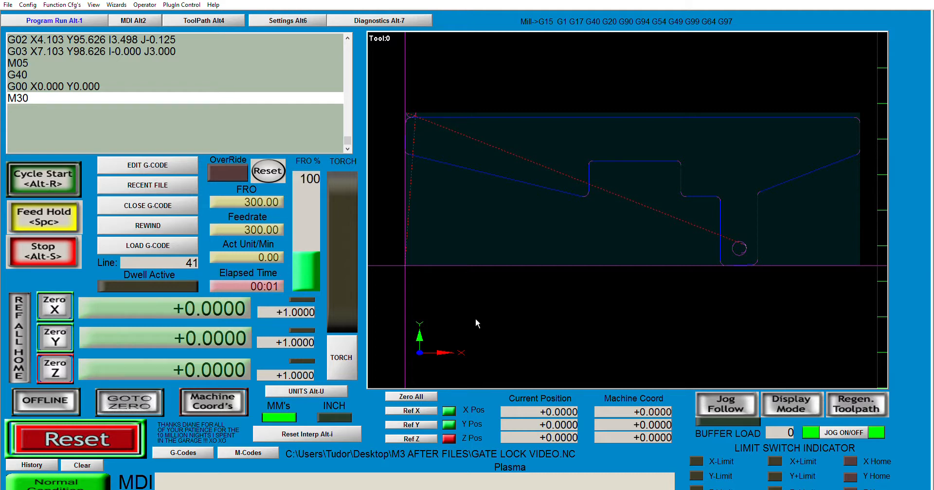
left_click(62, 183)
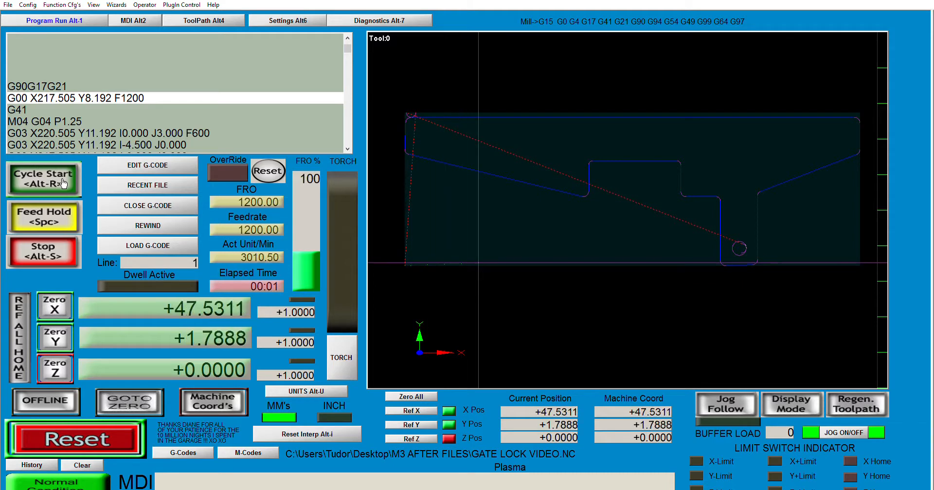